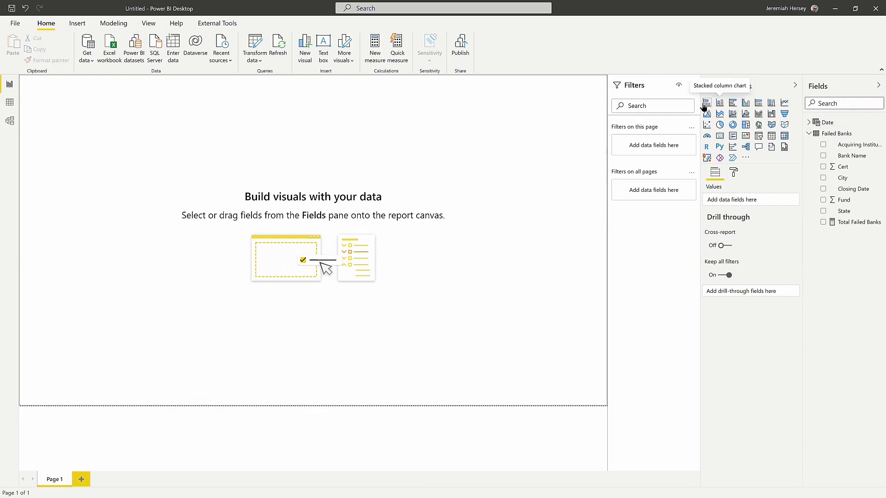
Add a large line chart plotting Total Failed Banks, then select the Date table
click(785, 103)
drag(153, 204, 558, 386)
mouse_move(489, 279)
mouse_down()
mouse_move(497, 293)
mouse_move(503, 286)
mouse_up()
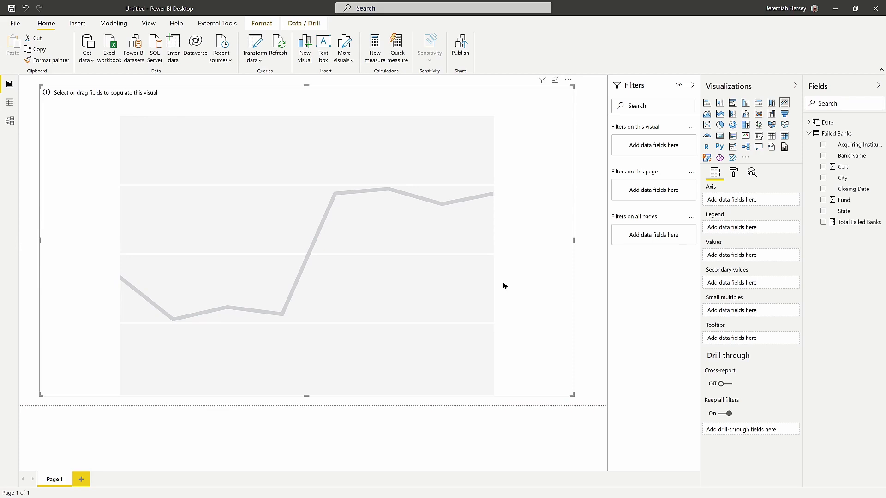
click(823, 223)
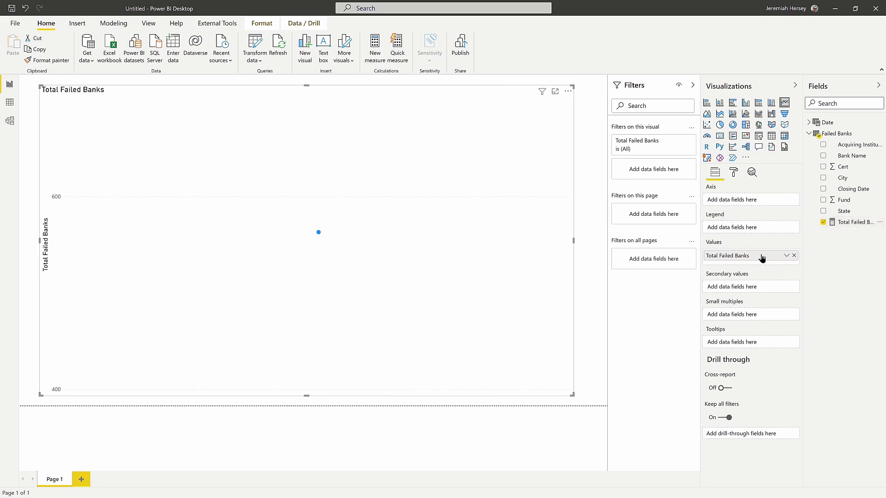
click(815, 123)
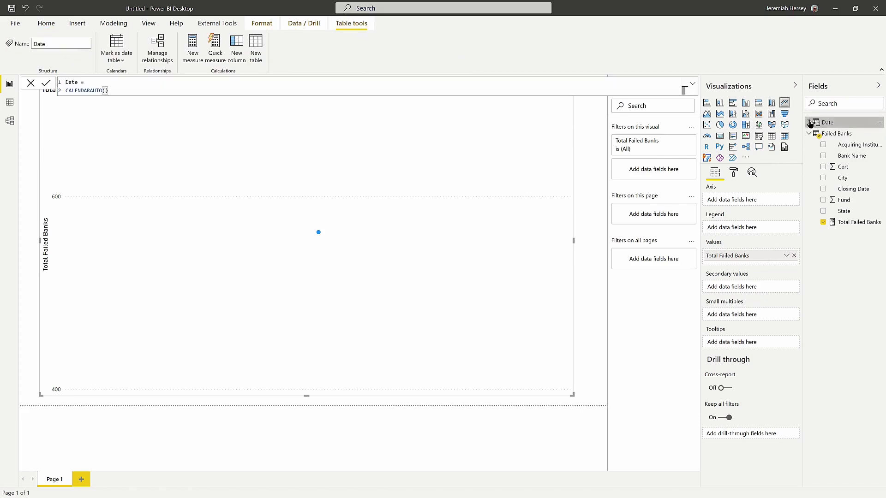
Put Date's Year on the axis and add Closing Date as a second value series
click(808, 121)
drag(843, 168, 739, 205)
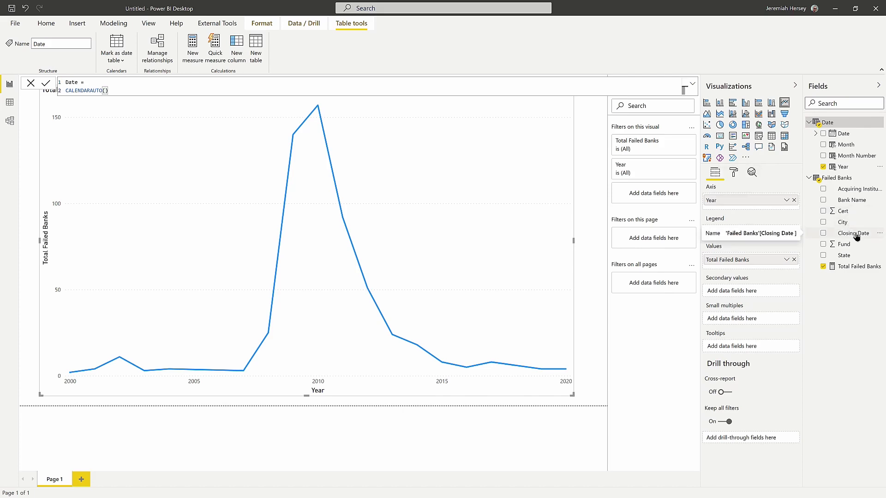
drag(855, 237, 732, 262)
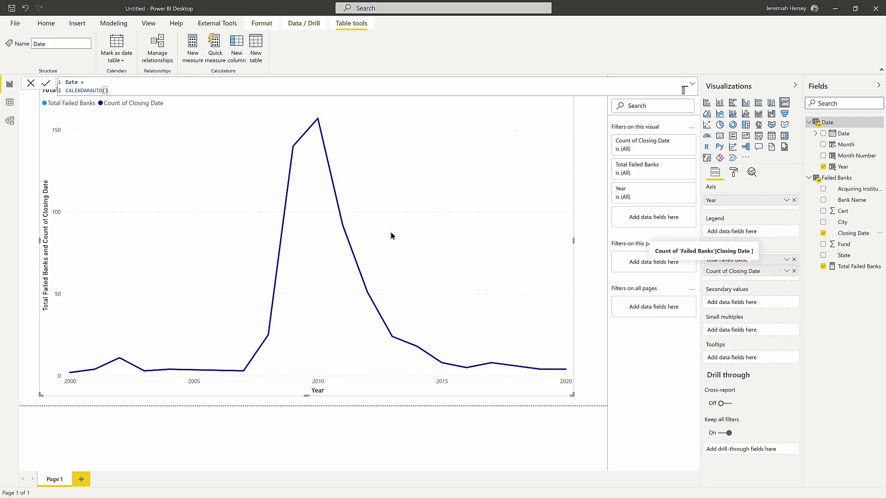
Switch Count of Closing Date to Count (Distinct) so the two lines diverge
click(787, 273)
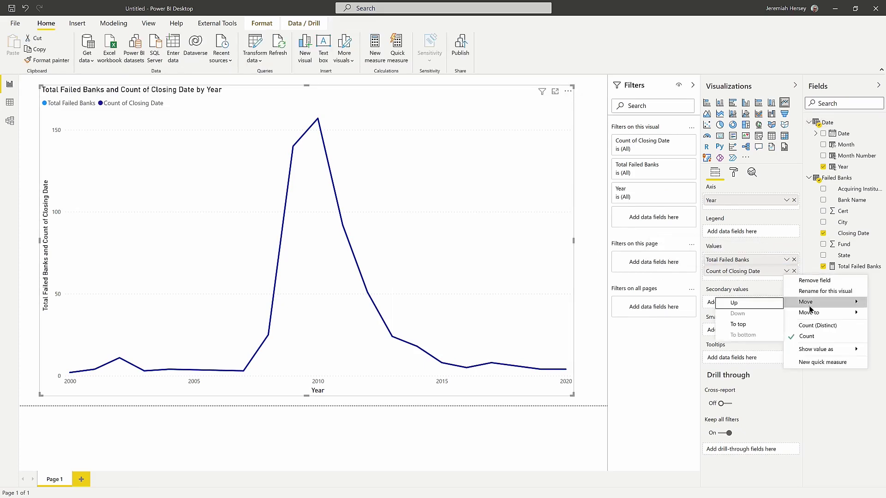
click(810, 326)
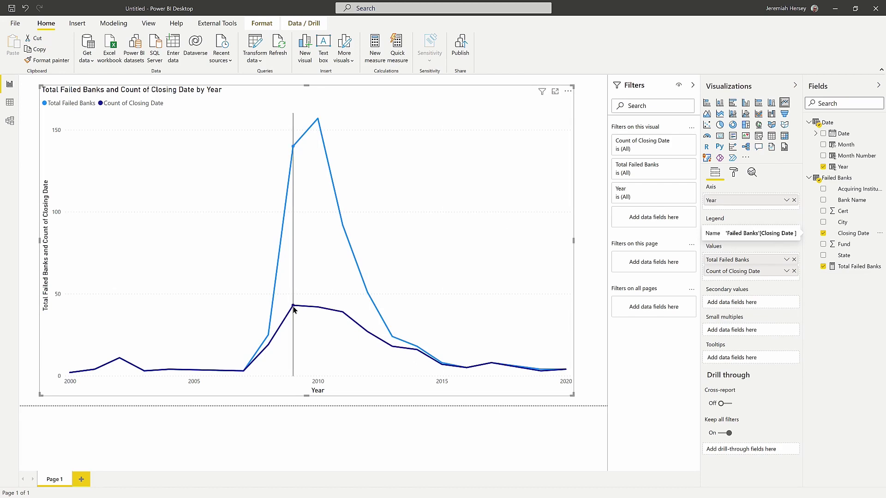
mouse_move(293, 309)
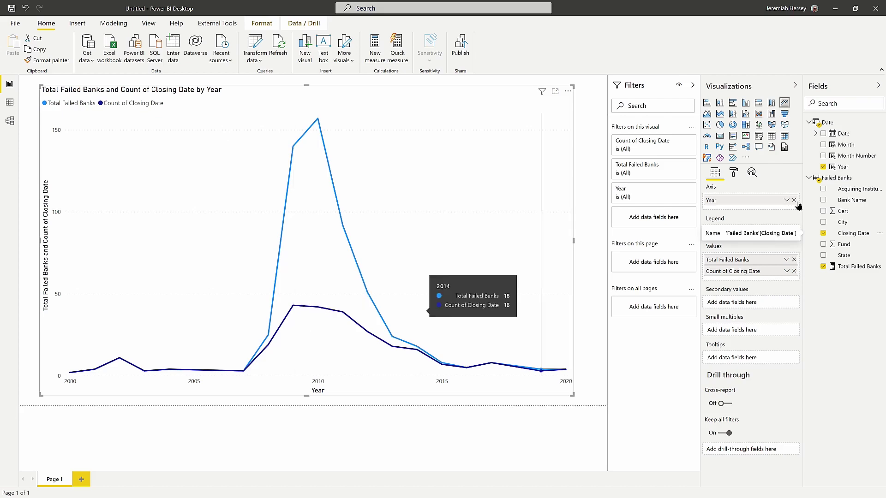
Turn series labels On with Series position set to Left
click(735, 173)
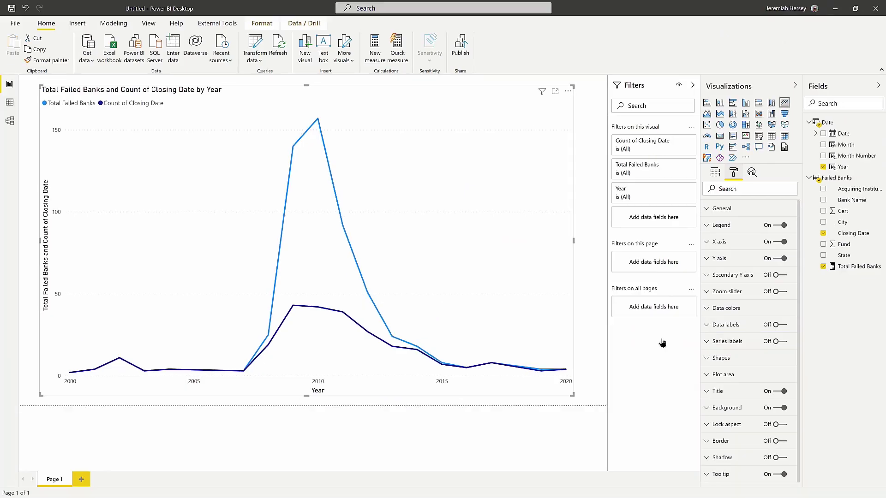
click(778, 345)
click(710, 345)
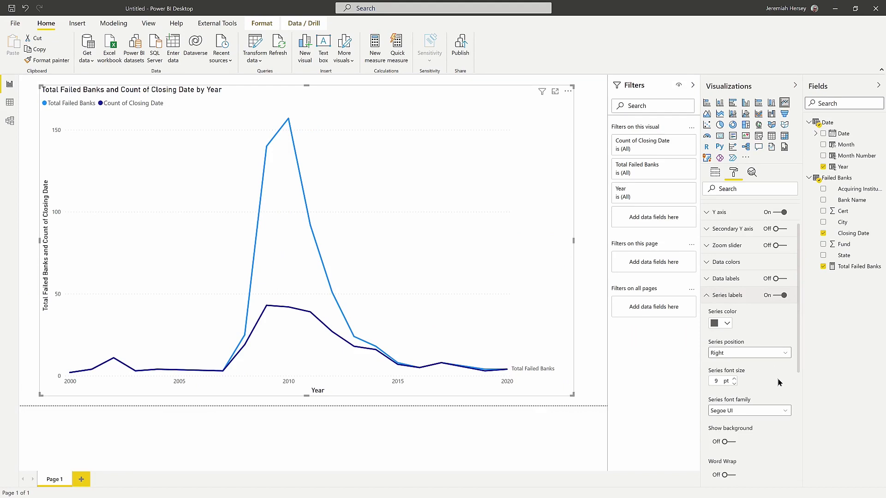
click(785, 353)
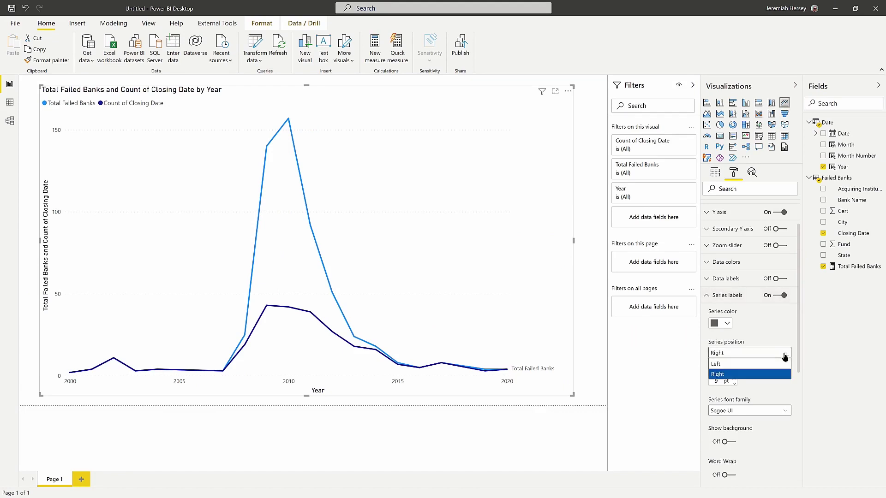
click(751, 365)
scroll(767, 371, down, 4)
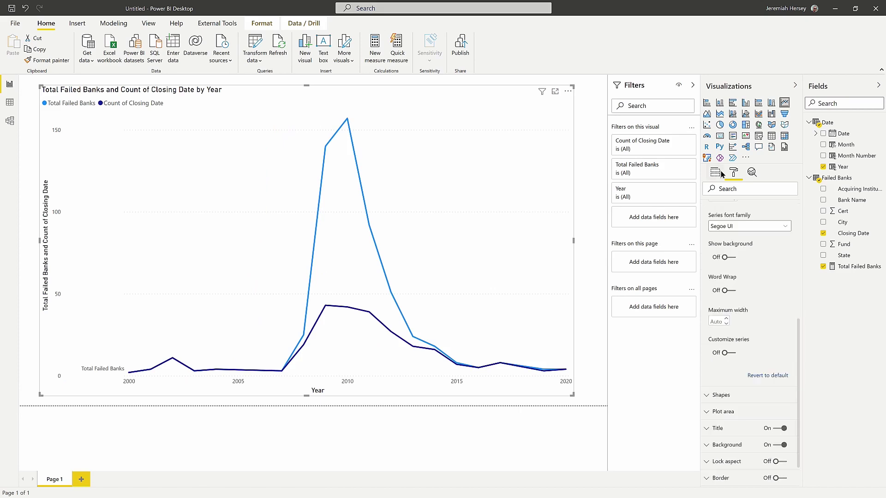
click(722, 173)
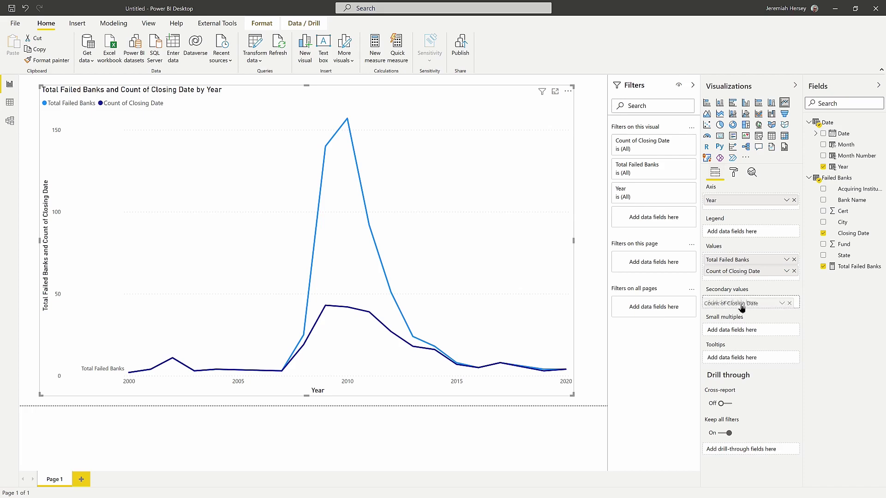
Move Count of Closing Date into Secondary values to get its own 0–40 axis
drag(742, 308, 742, 307)
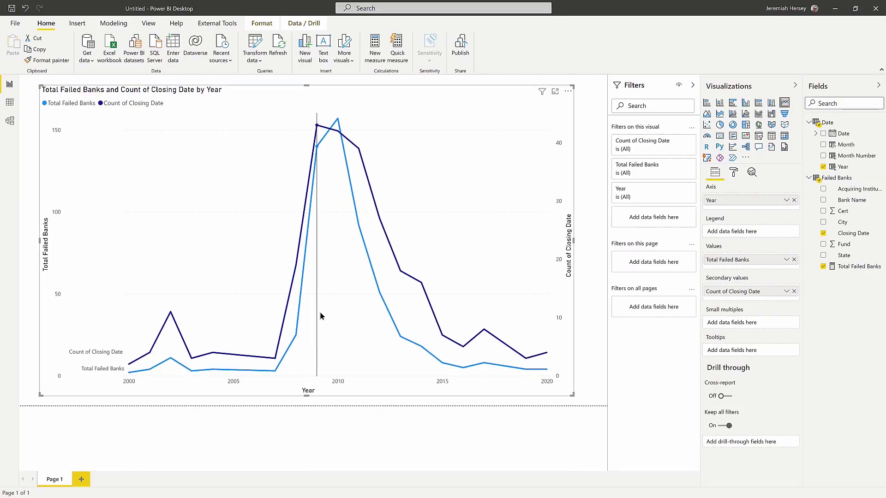
mouse_move(321, 315)
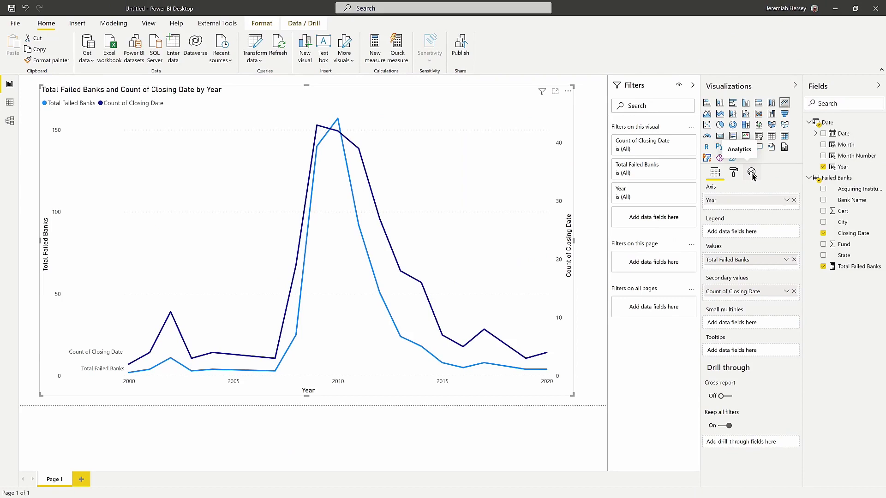
Add an X-Axis Constant Line with value 2015 from the Analytics pane
click(752, 174)
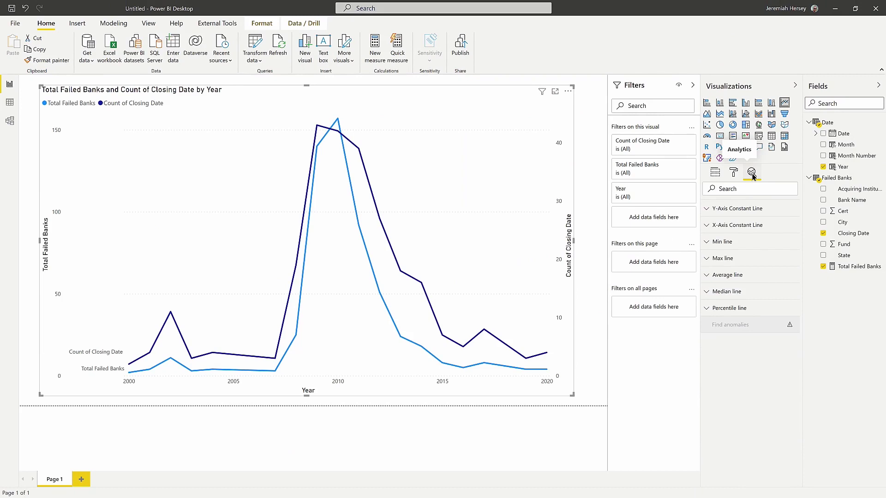
click(708, 226)
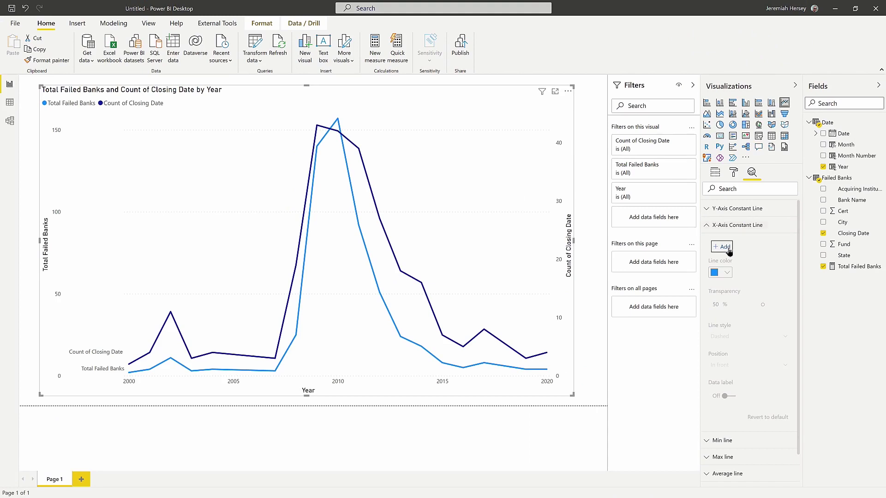
click(725, 247)
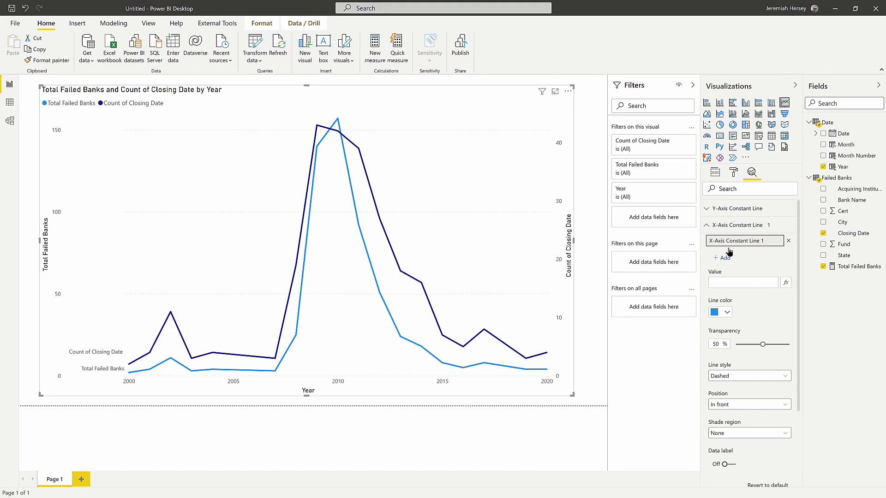
click(741, 282)
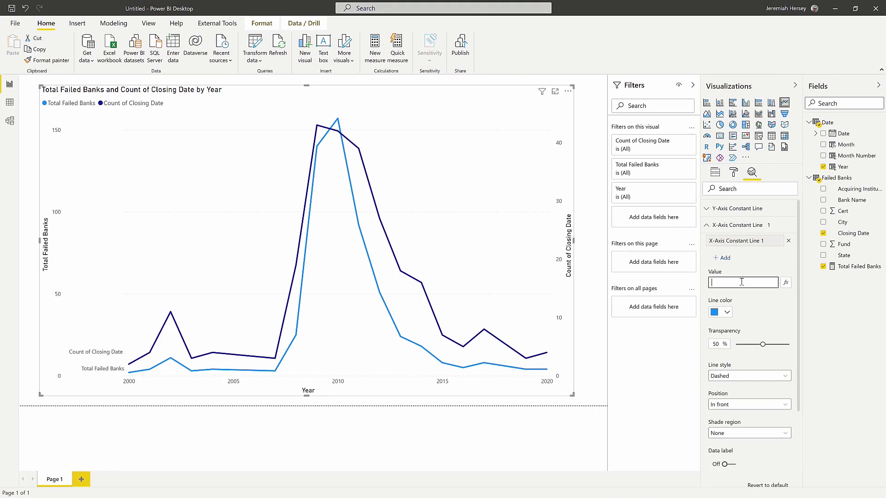
text(2015)
Set the 2015 constant line's shade region to After
scroll(765, 309, down, 2)
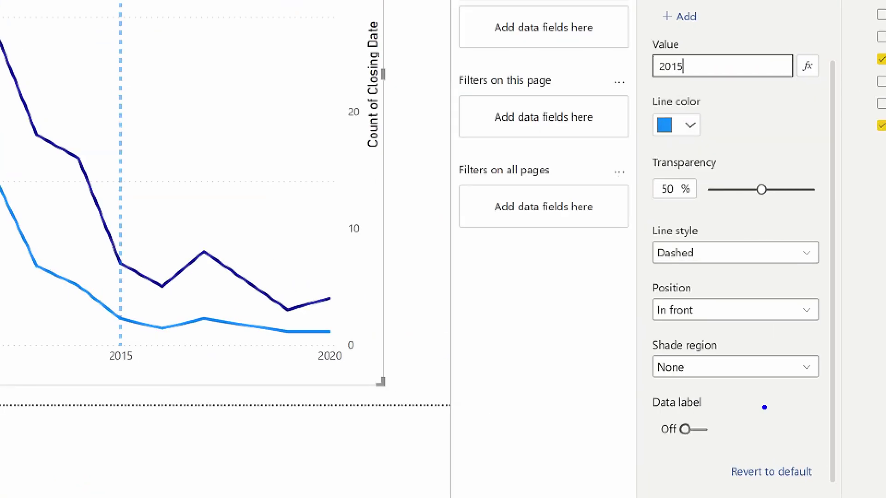
drag(811, 406, 694, 364)
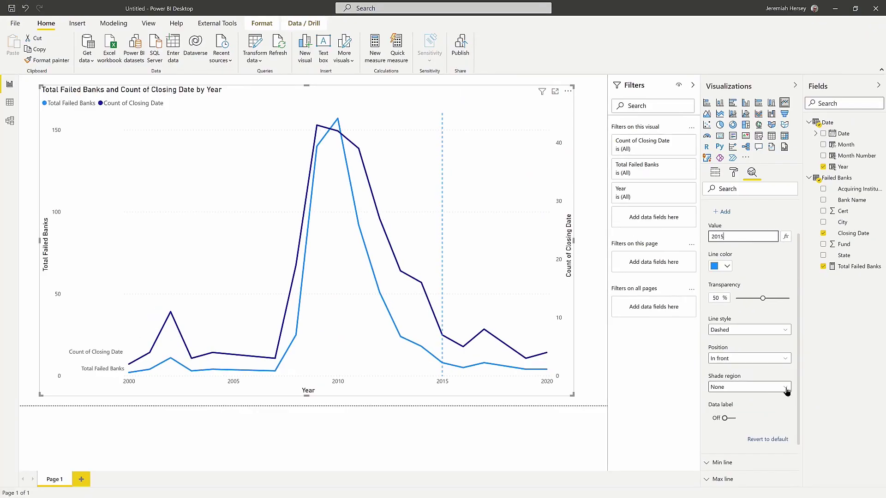
click(806, 369)
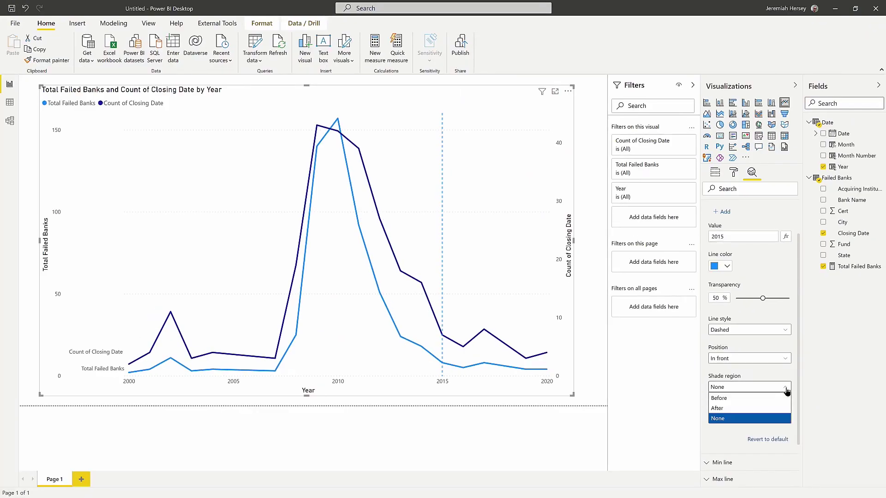
click(726, 408)
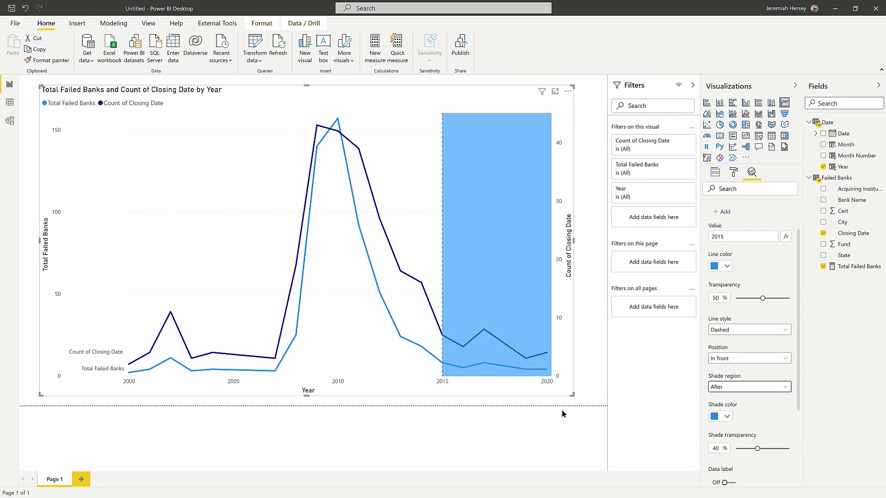
scroll(731, 251, up, 1)
scroll(731, 251, up, 2)
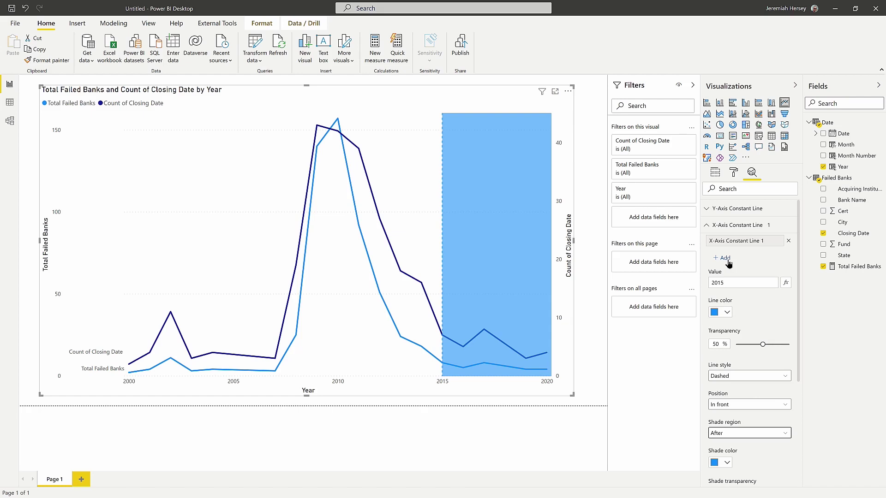
Add X-Axis Constant Line 2 with value 2015
click(725, 258)
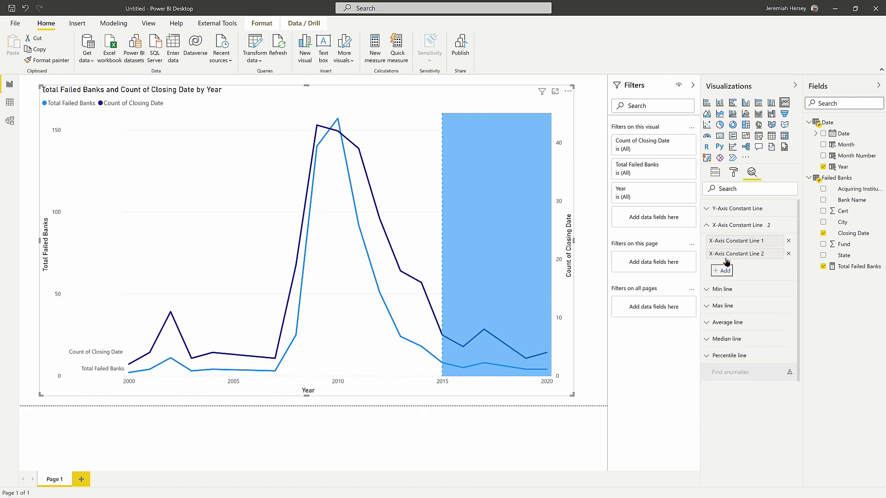
click(749, 296)
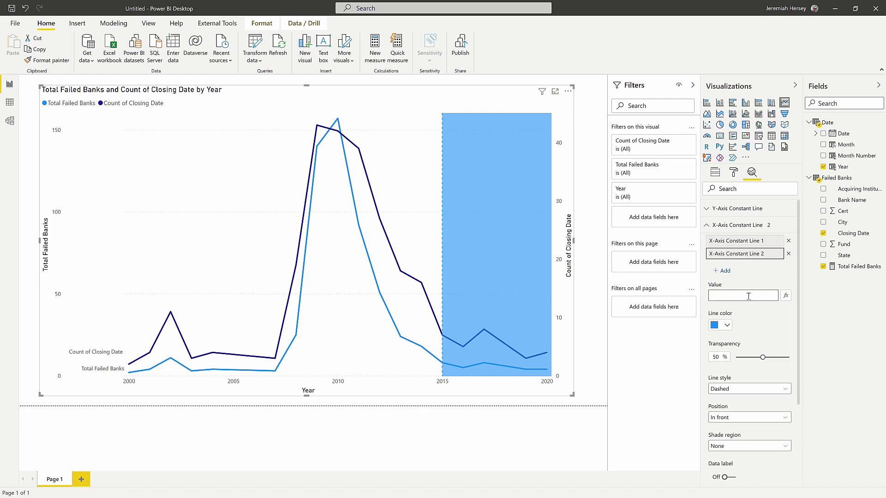
click(749, 296)
text(2015)
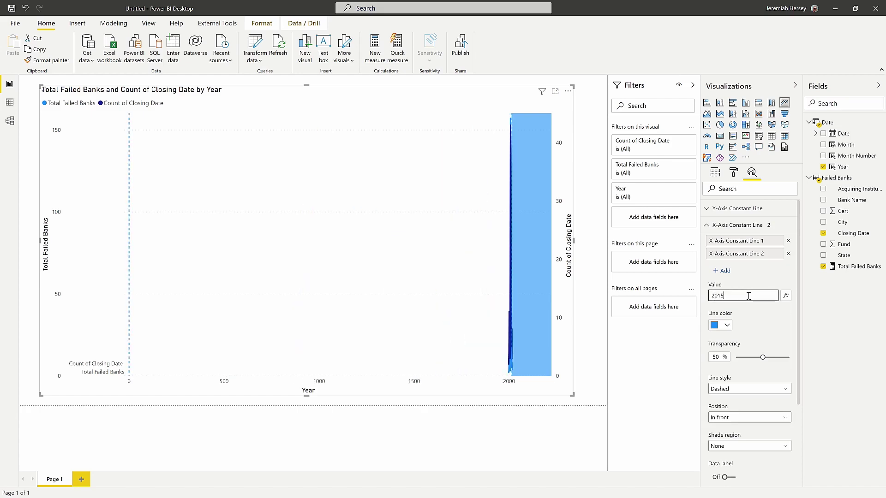
Shade the region before the second 2015 line in peach
scroll(766, 360, down, 1)
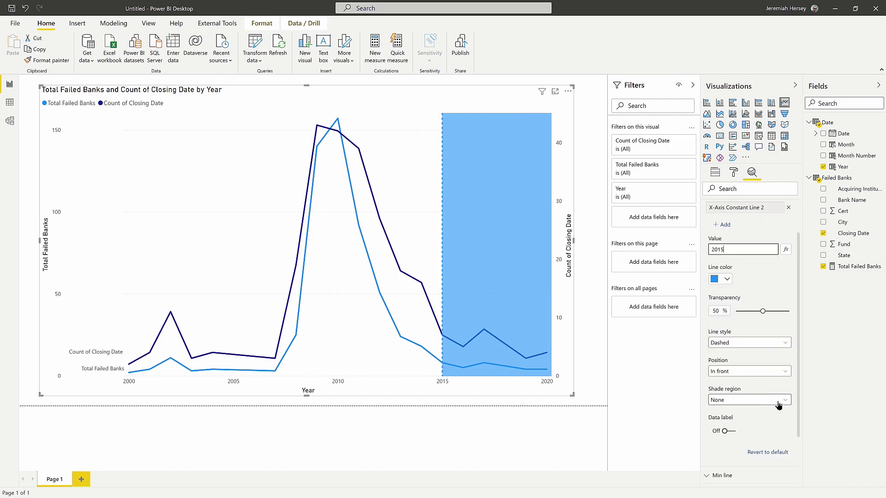
click(778, 401)
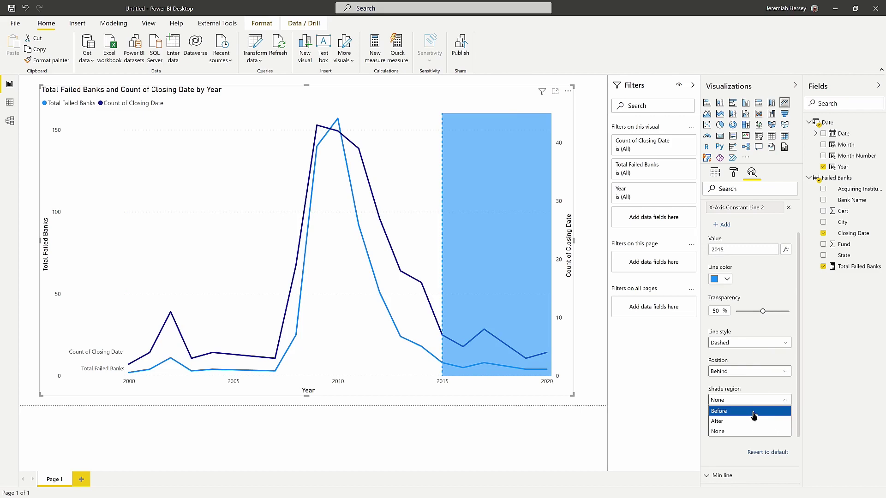
click(754, 411)
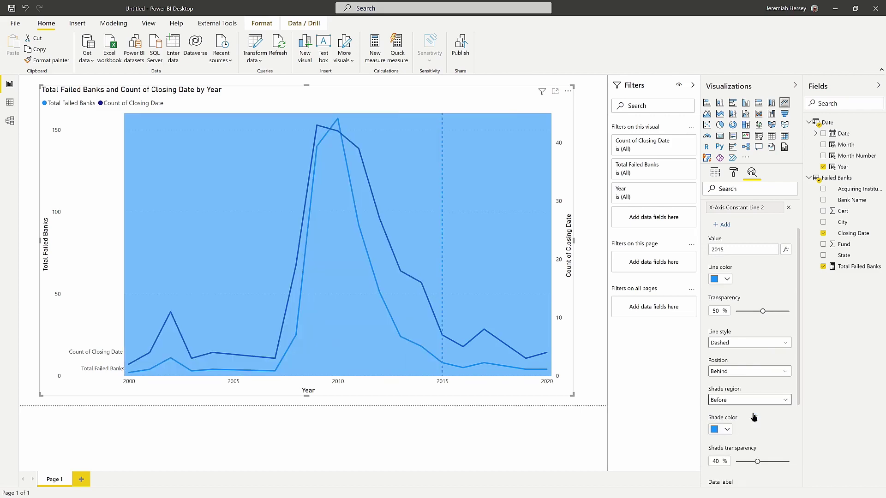
click(728, 429)
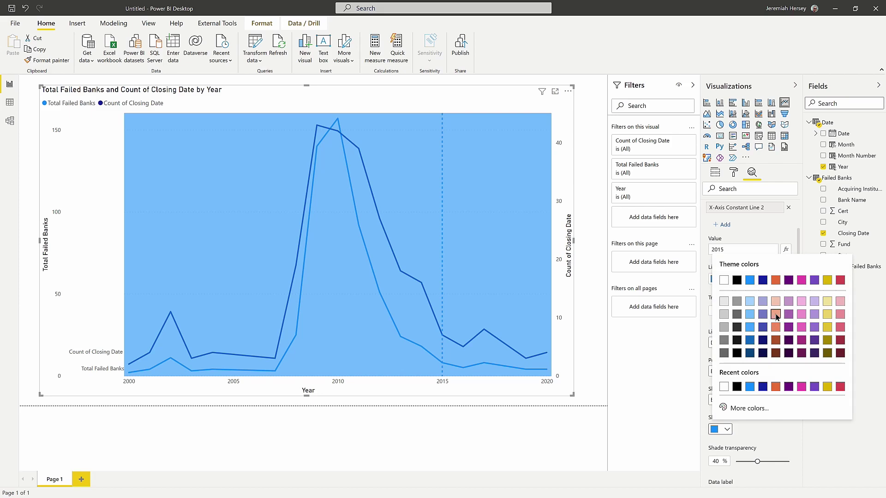
click(776, 314)
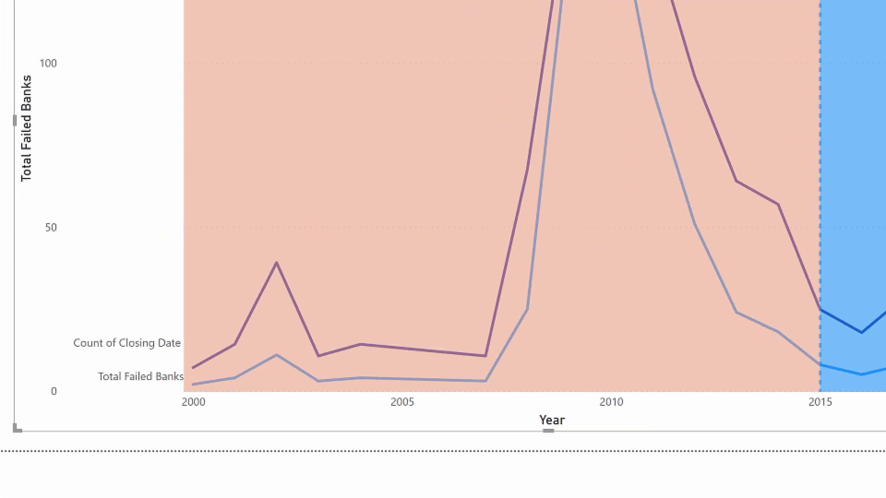
mouse_move(45, 299)
mouse_down()
mouse_move(118, 344)
mouse_move(477, 395)
mouse_up()
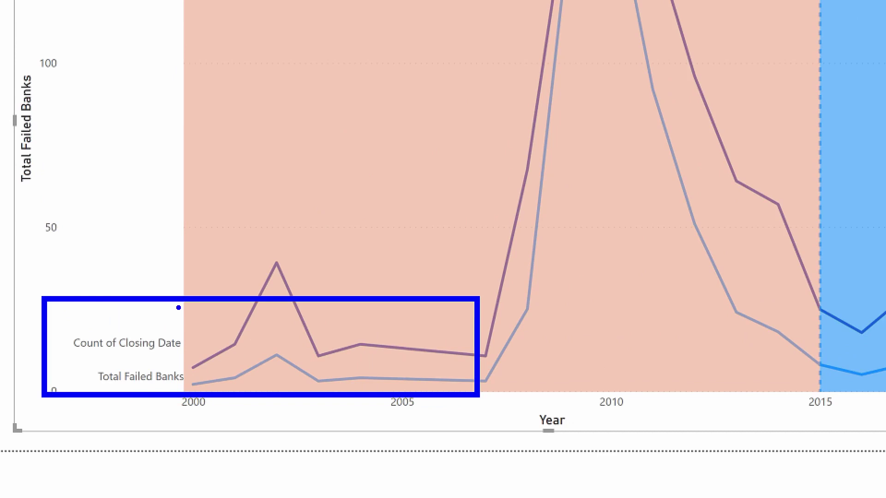